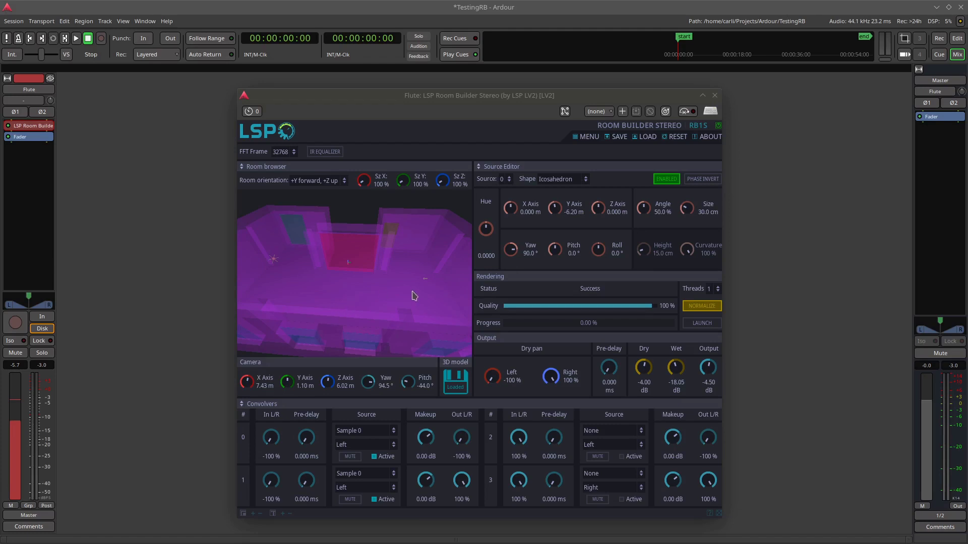
Step: Open the file dialog for loading a Wavefront 3D room model, look at it and cancel without loading
mouse_move(413, 295)
mouse_down()
mouse_move(395, 302)
mouse_move(409, 301)
mouse_up()
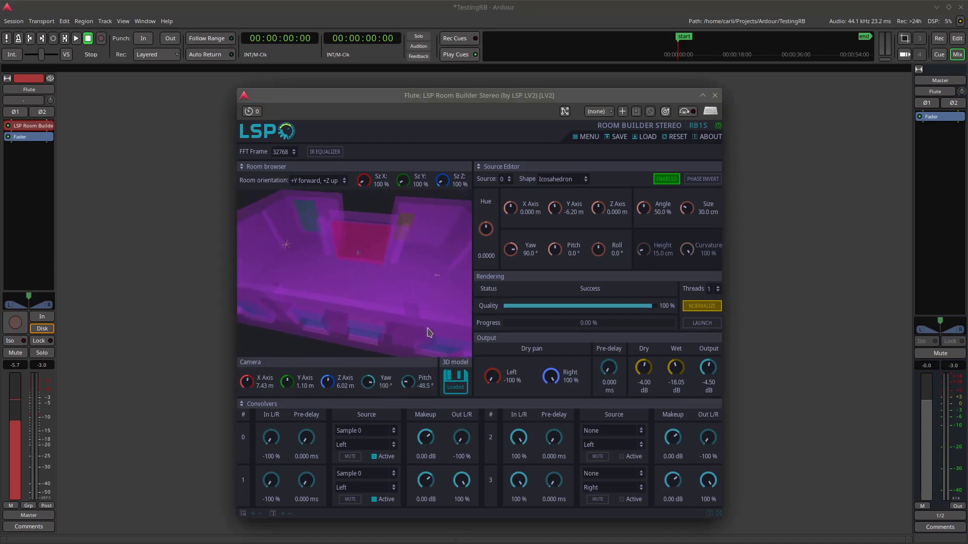
click(459, 383)
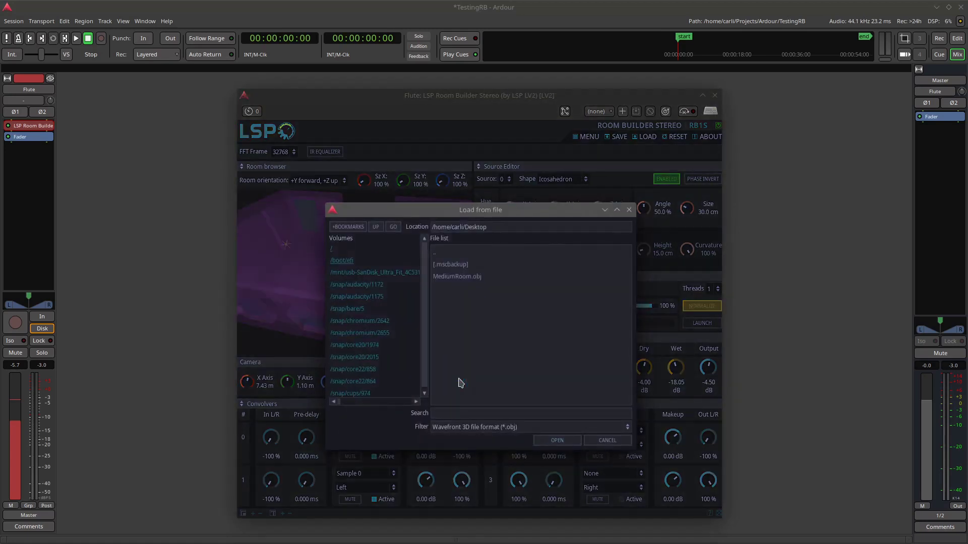
click(473, 280)
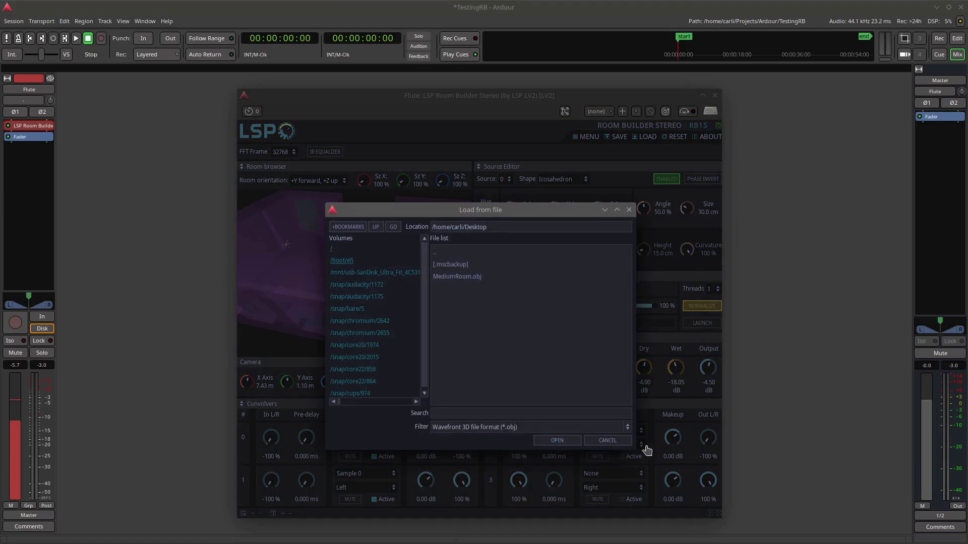
click(605, 446)
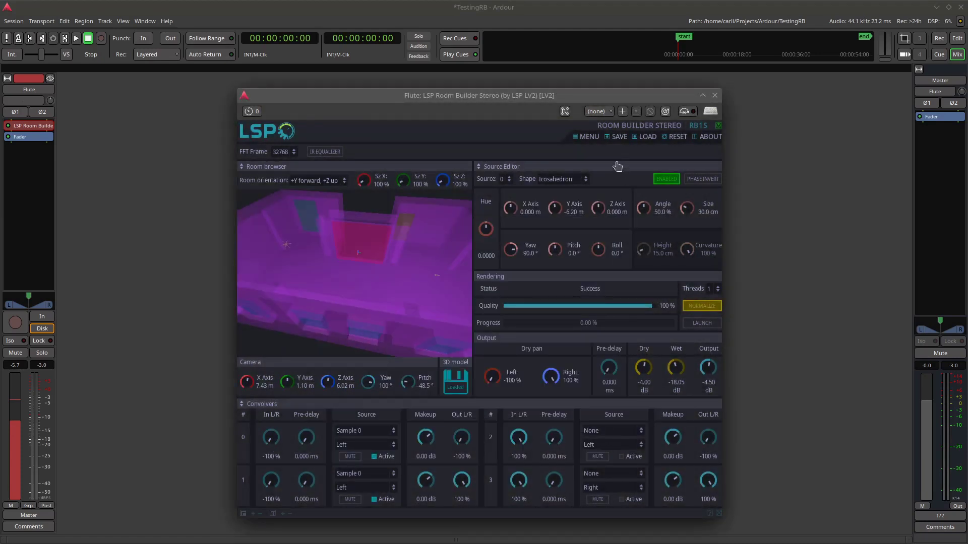
Step: View the plugin's built-in room presets and close the list without loading one
click(584, 137)
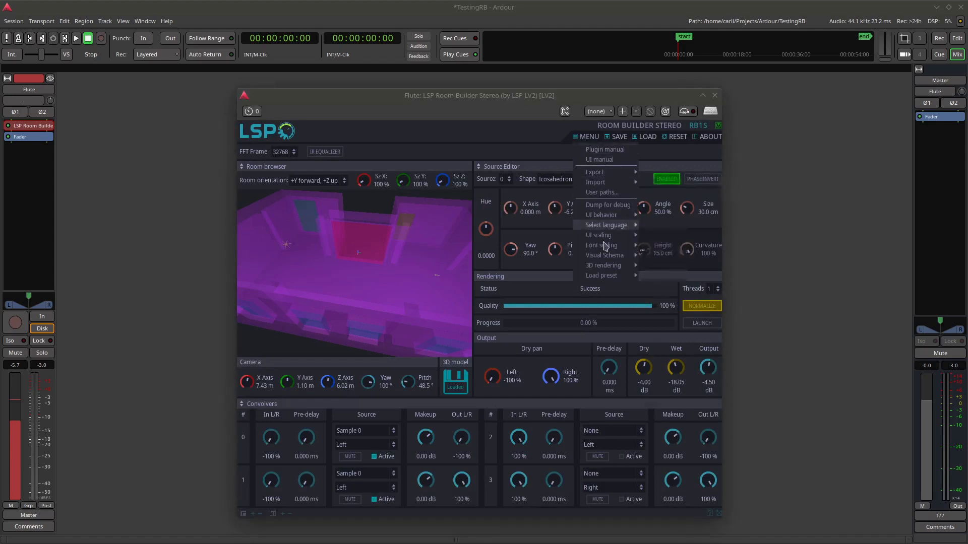
mouse_move(612, 277)
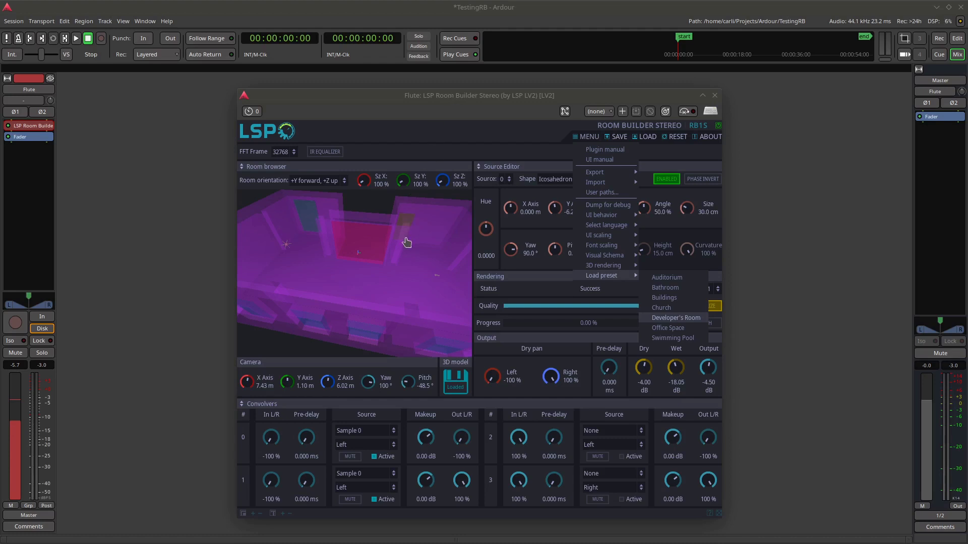
click(428, 269)
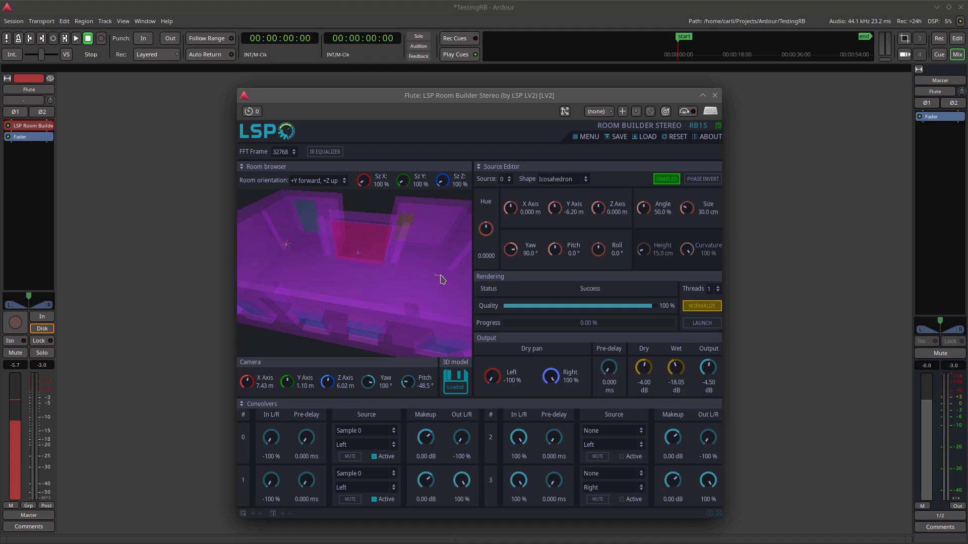
Step: Show the Object Editor and the Material Editor, and view the list of room objects
click(485, 169)
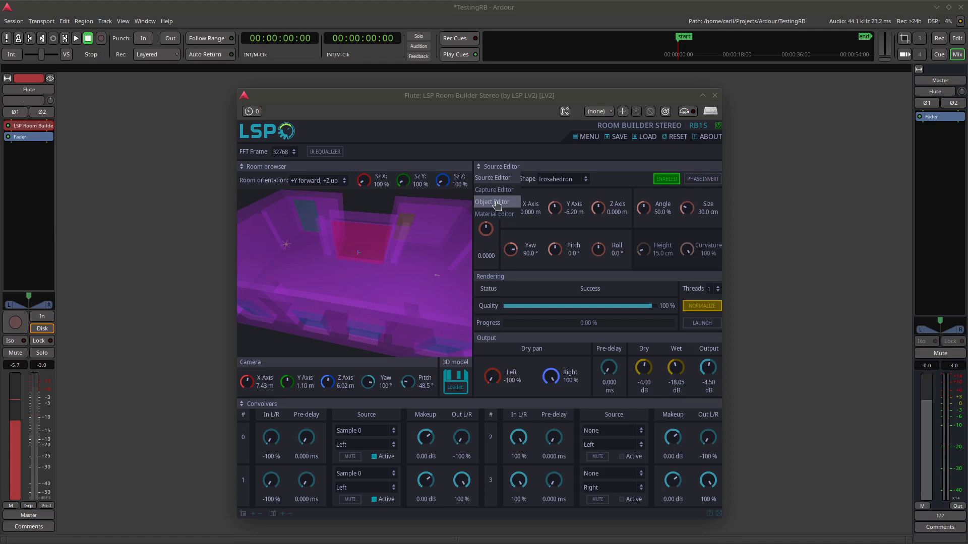
click(493, 202)
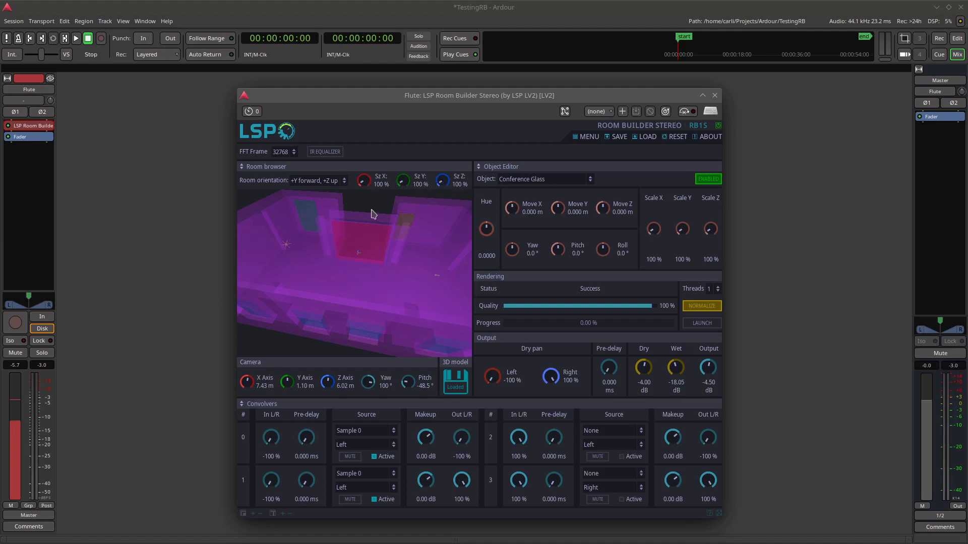
click(478, 168)
click(487, 215)
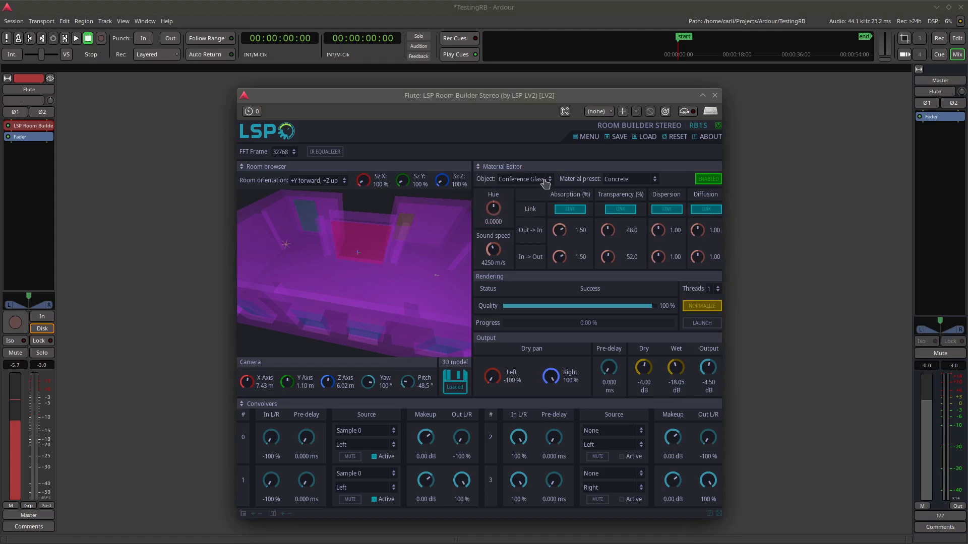
click(545, 180)
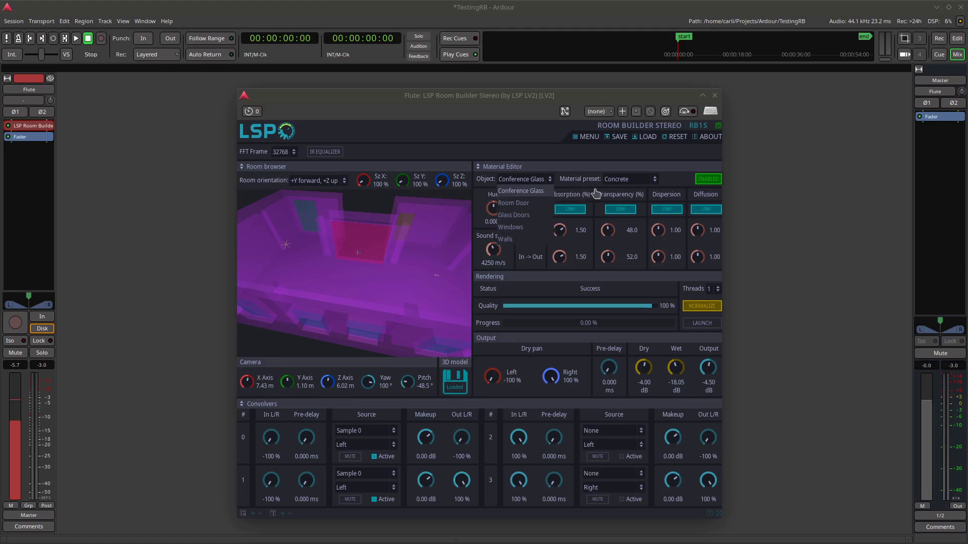
click(614, 181)
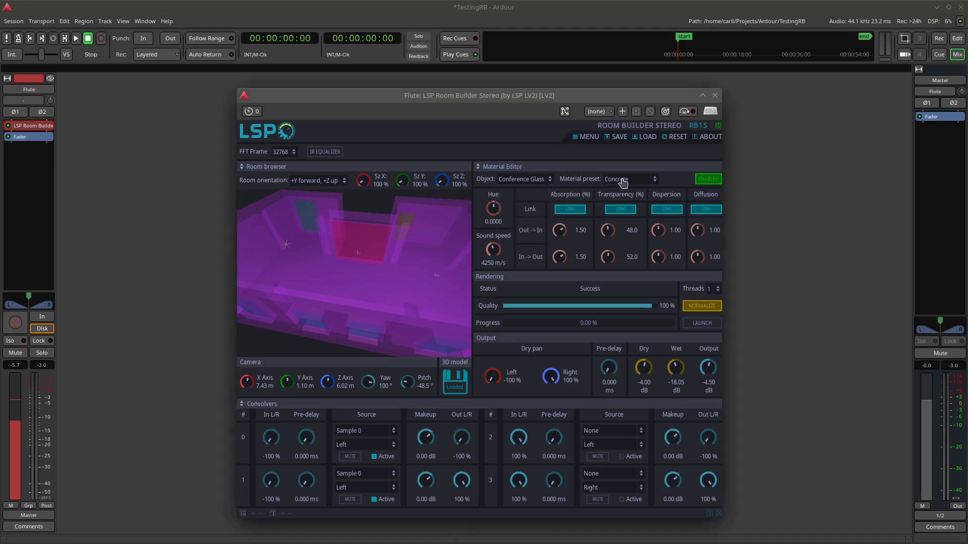
Step: Browse the material presets available for the Conference Glass object without changing its material
click(619, 181)
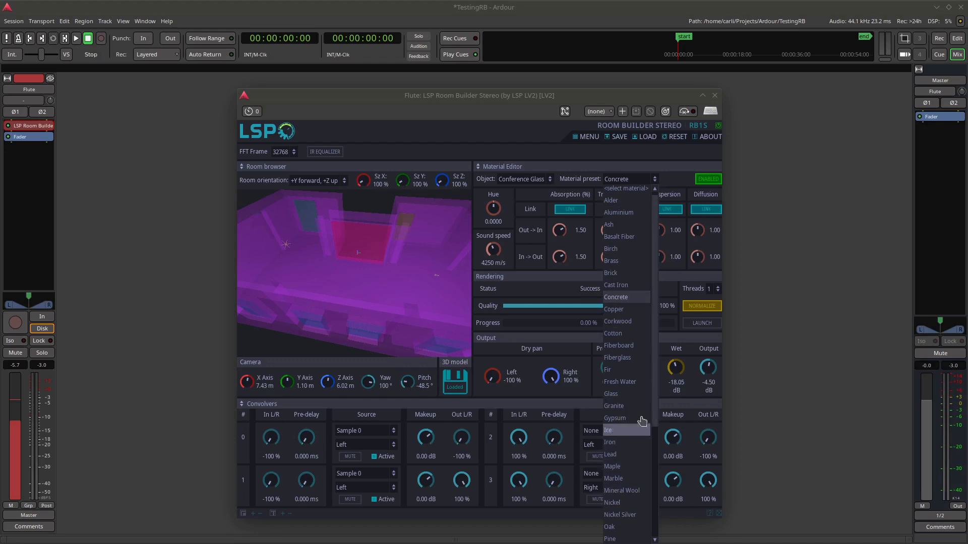
scroll(653, 483, down, 3)
drag(653, 482, 670, 335)
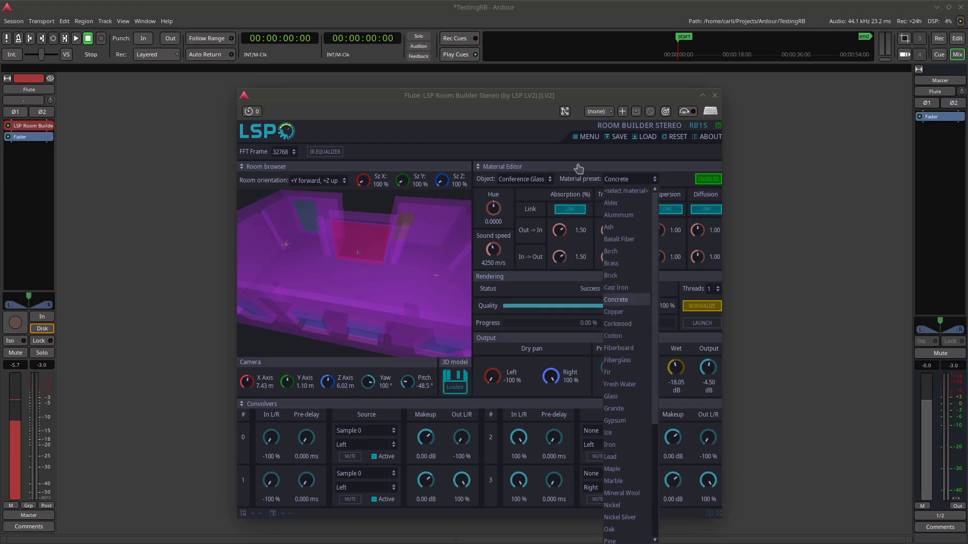
click(538, 107)
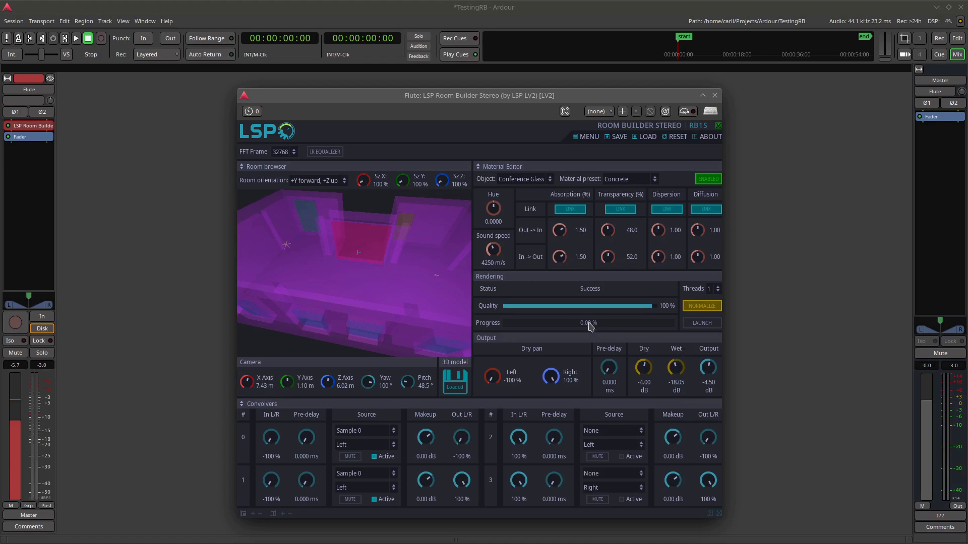
Step: Switch to the Source Editor and bring the sound source into close view inside the room
click(499, 168)
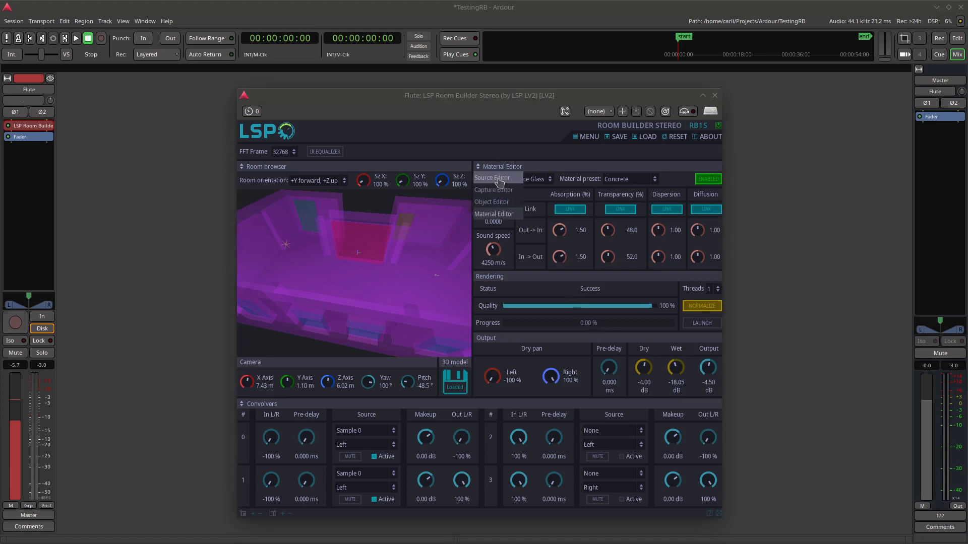
click(499, 180)
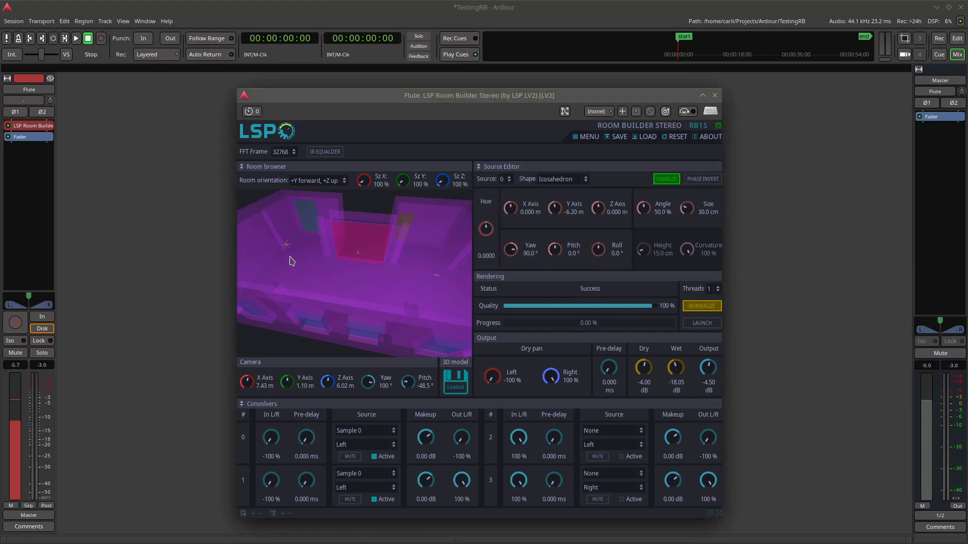
drag(292, 262, 343, 252)
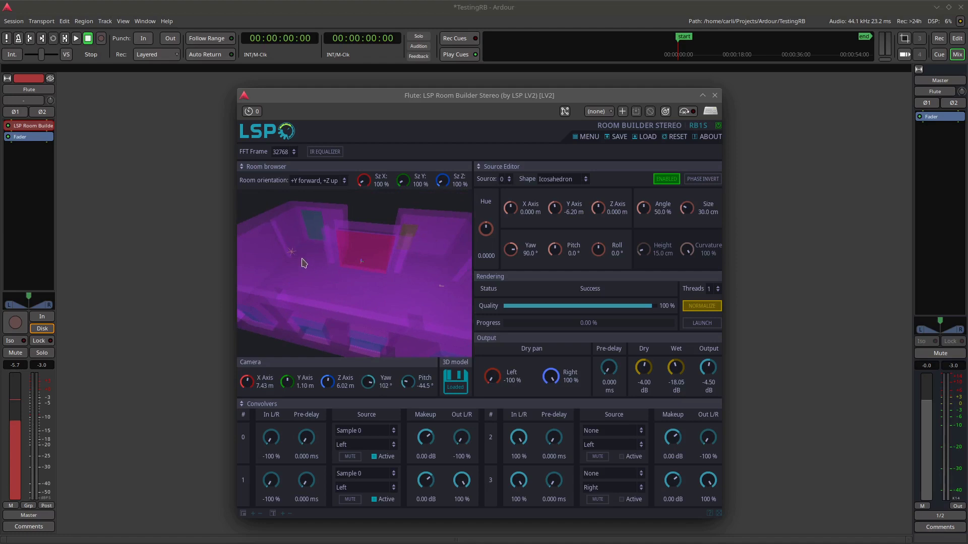
mouse_move(302, 263)
mouse_down()
mouse_move(305, 272)
mouse_move(316, 259)
mouse_move(302, 262)
mouse_up()
right_drag(302, 262, 364, 276)
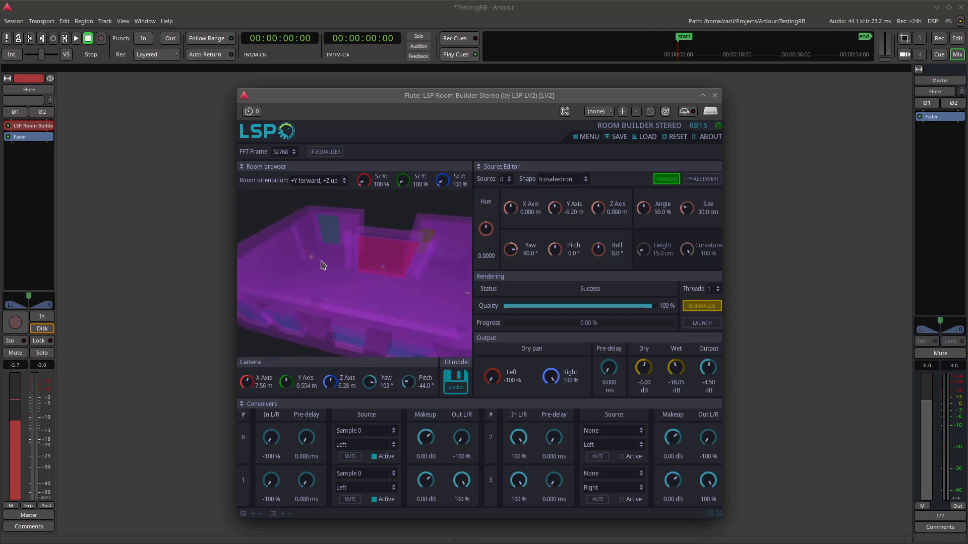
right_drag(323, 265, 366, 238)
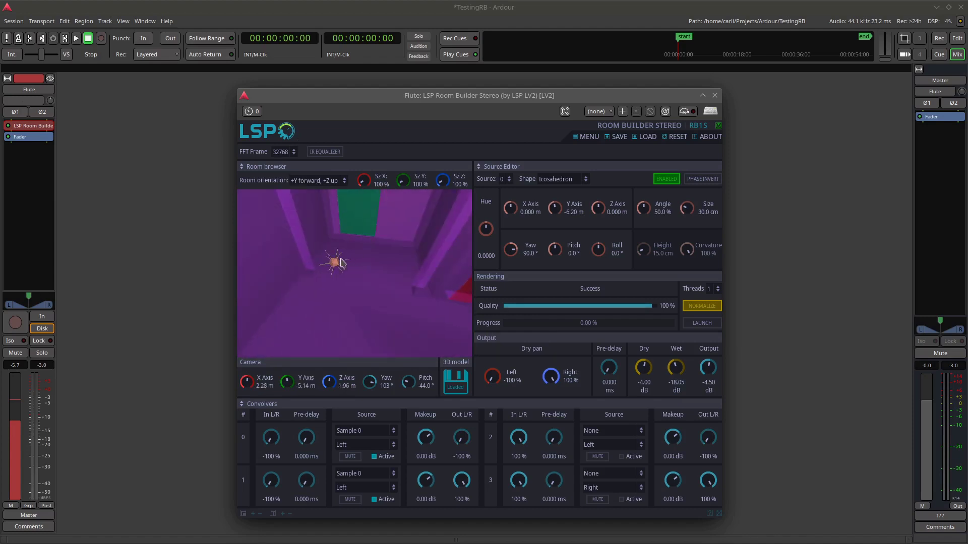
Step: View the shapes available for source 0 and keep its current shape
click(490, 167)
click(495, 179)
click(586, 179)
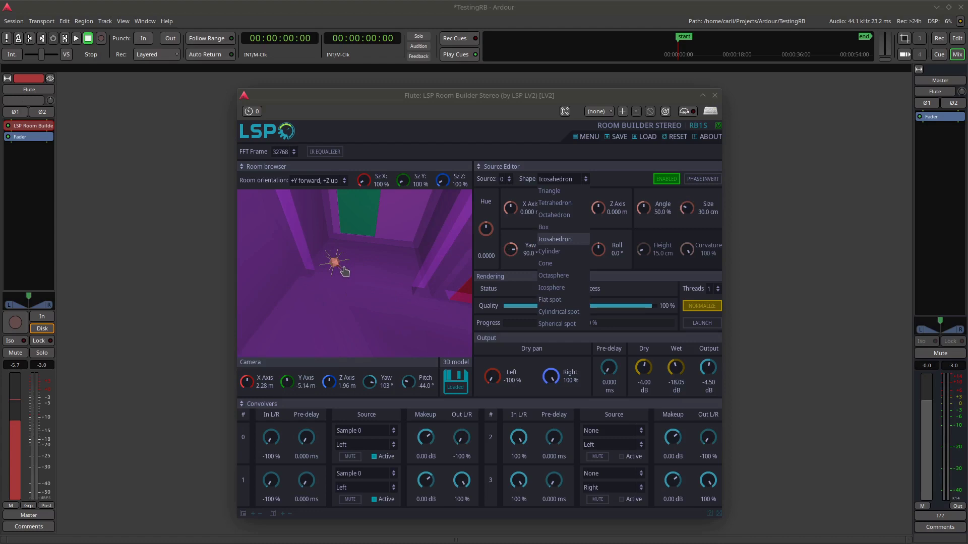
click(510, 233)
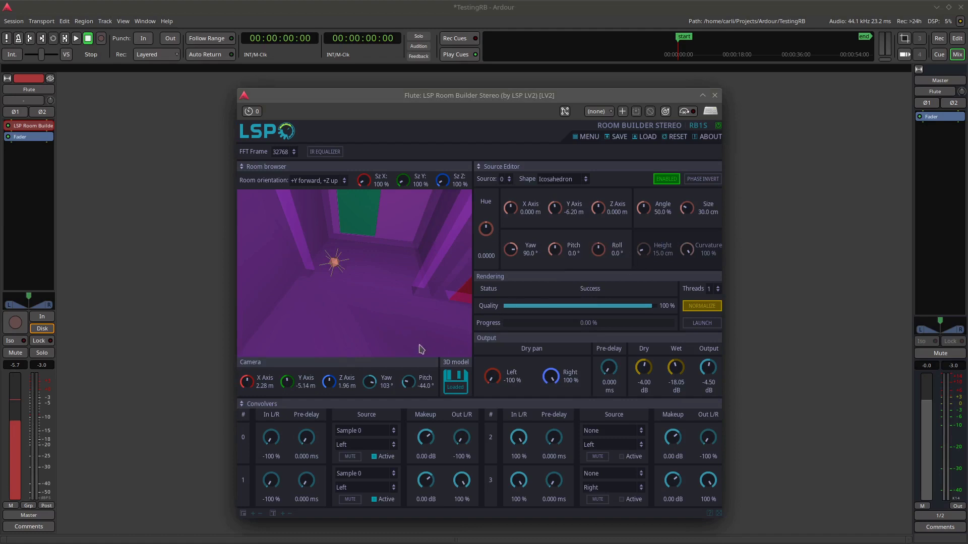
Step: Bring the capture microphone into close view and switch to the Capture Editor
mouse_move(436, 305)
mouse_down()
mouse_move(391, 301)
mouse_move(338, 316)
mouse_move(446, 300)
mouse_up()
middle_drag(445, 300, 322, 306)
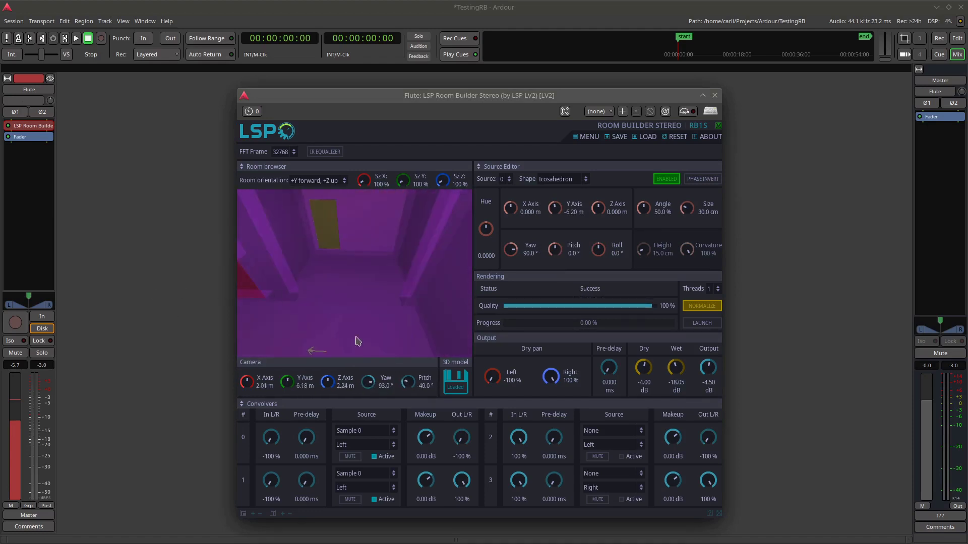
middle_drag(356, 341, 396, 281)
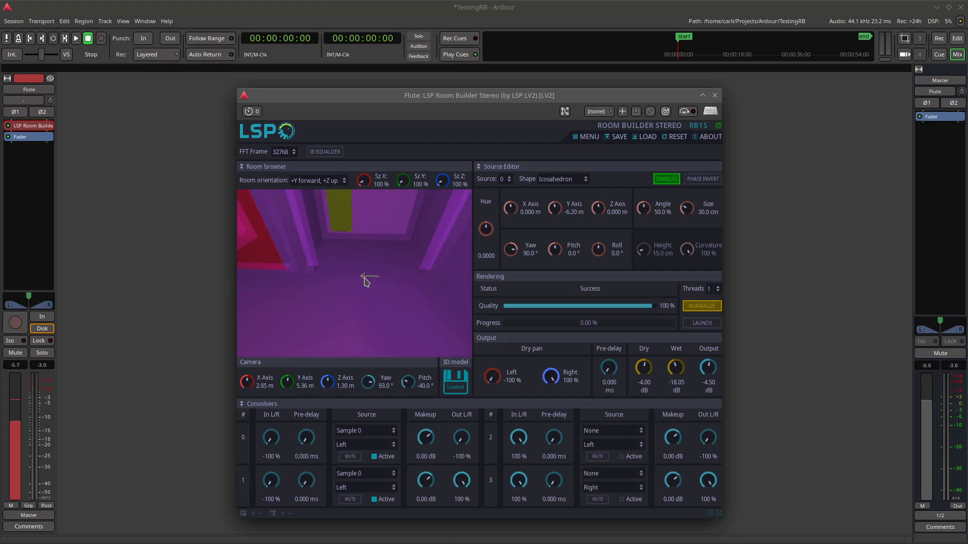
click(501, 167)
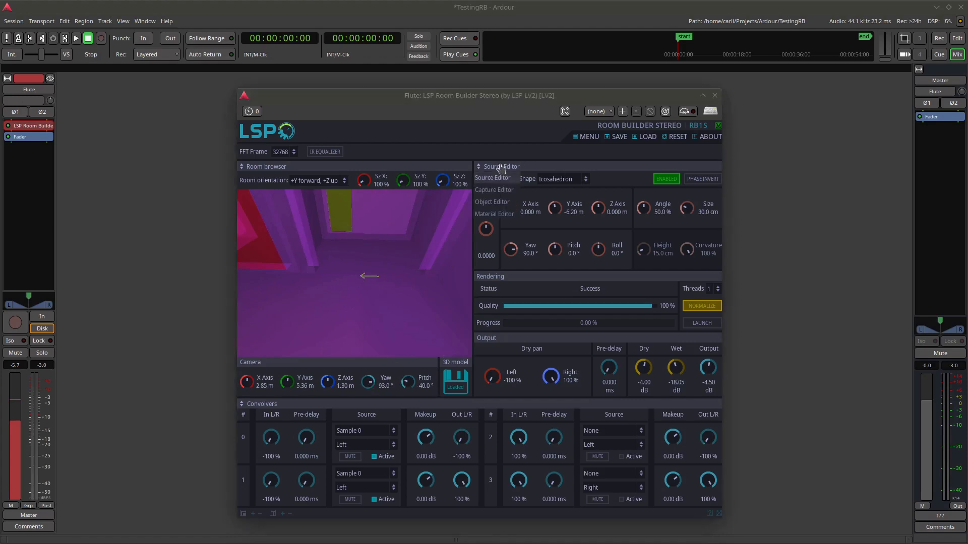
click(503, 195)
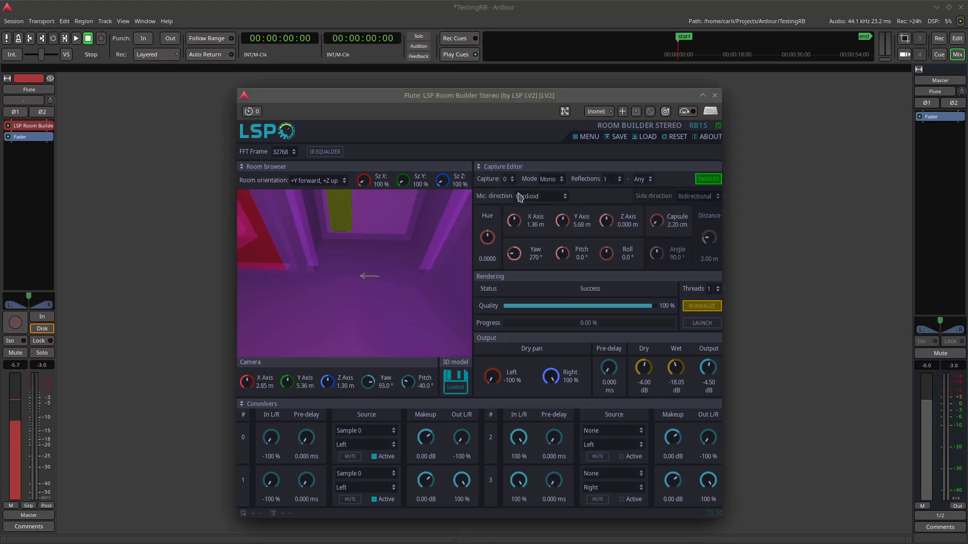
Step: Try the AB and XY modes on capture 0 and set it back to Mono
click(550, 179)
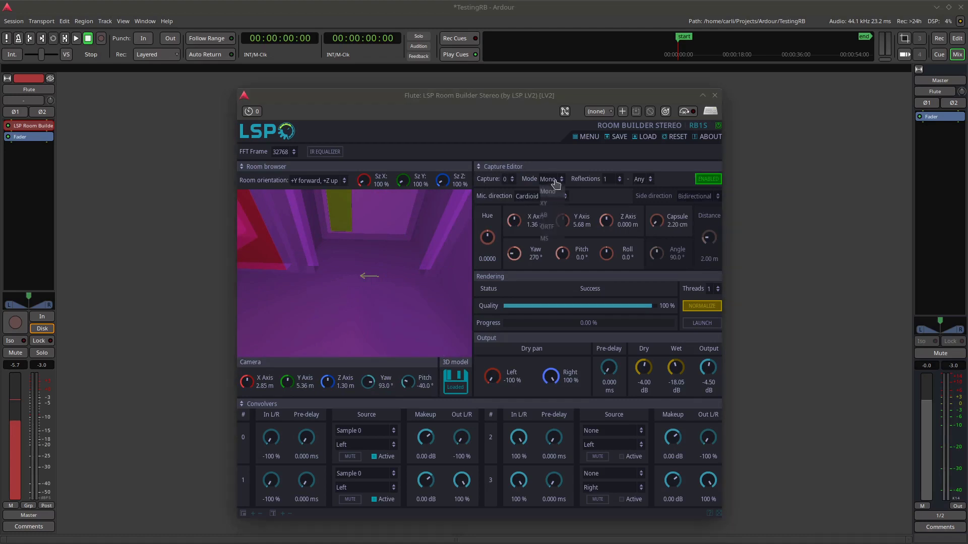
click(552, 215)
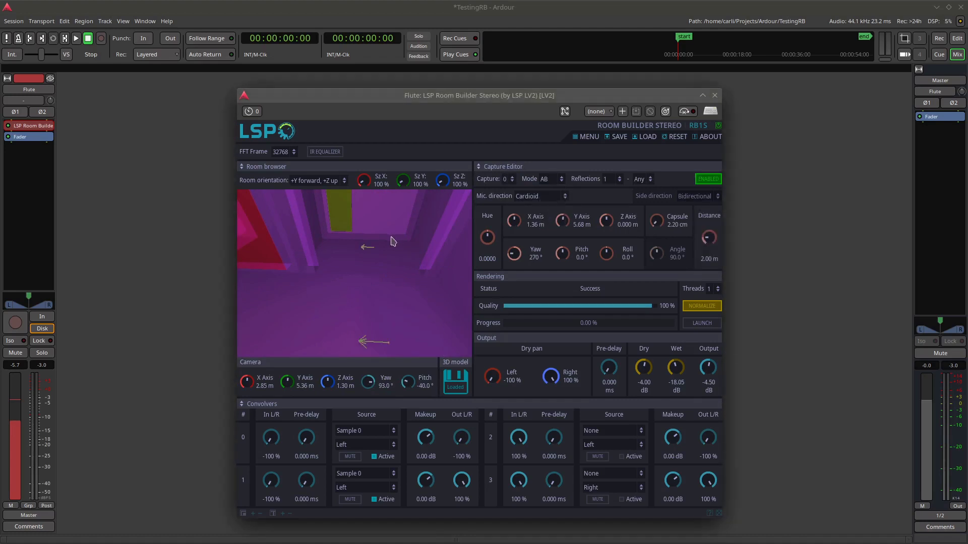
click(558, 182)
click(544, 203)
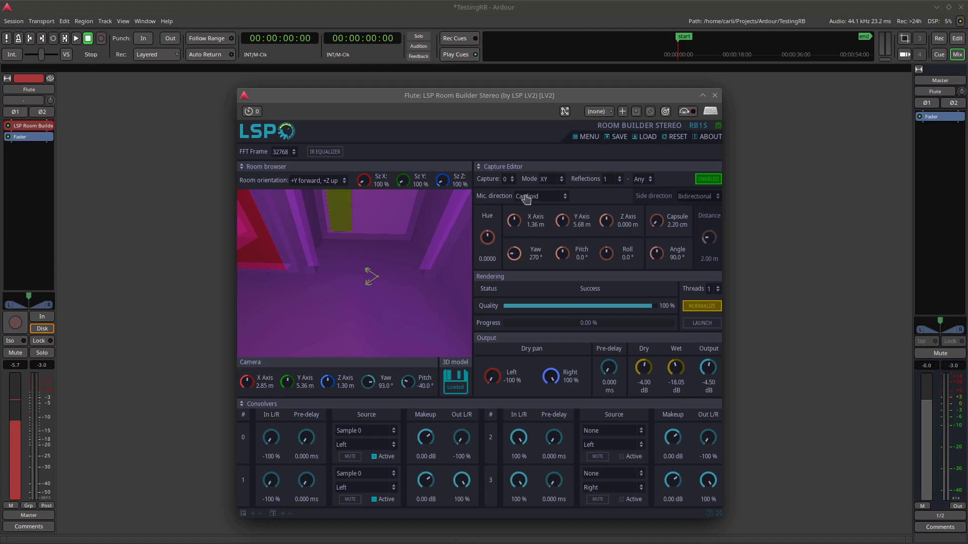
click(546, 181)
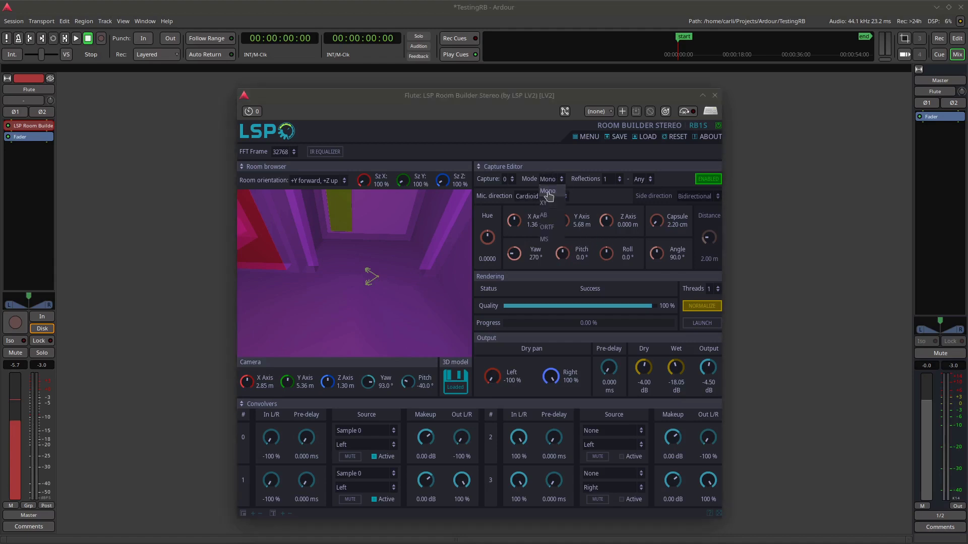
click(547, 186)
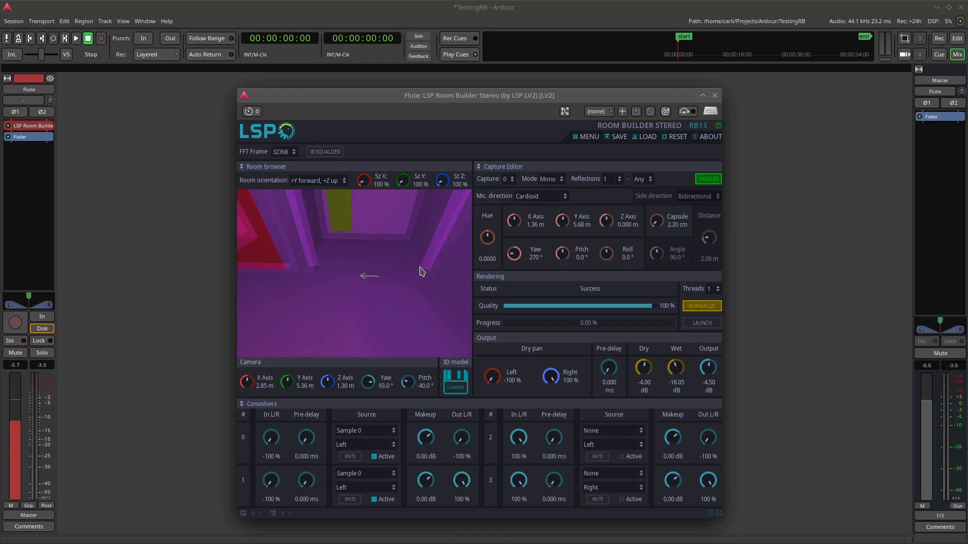
Step: Display the Sample 0 impulse response in place of the room browser and listen to it
mouse_move(397, 271)
mouse_down()
mouse_move(417, 277)
mouse_move(376, 257)
mouse_move(408, 282)
mouse_up()
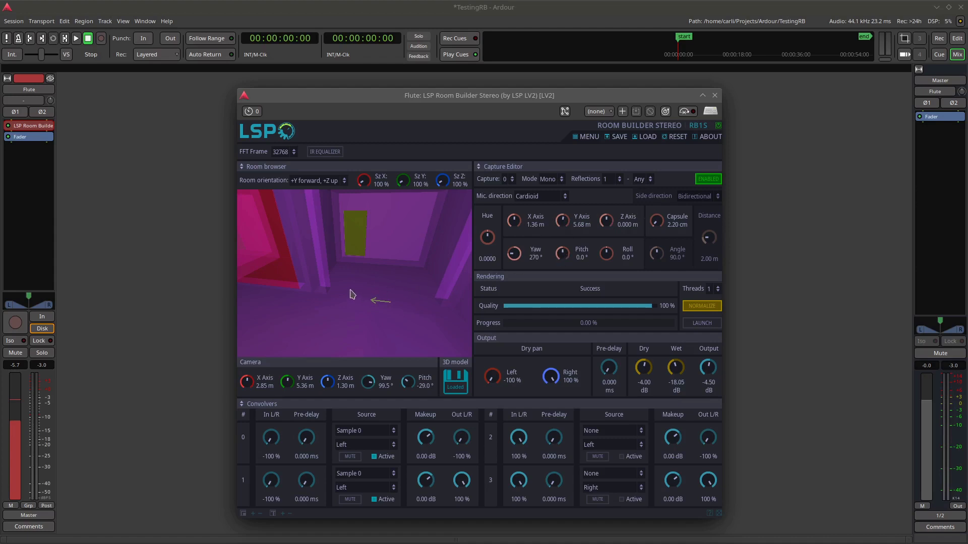
right_drag(351, 294, 441, 352)
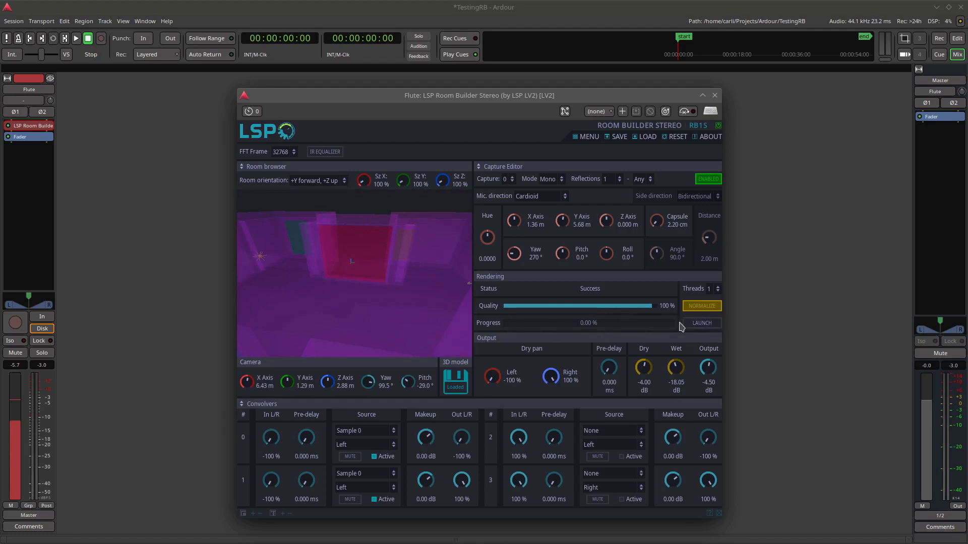
middle_drag(407, 283, 387, 218)
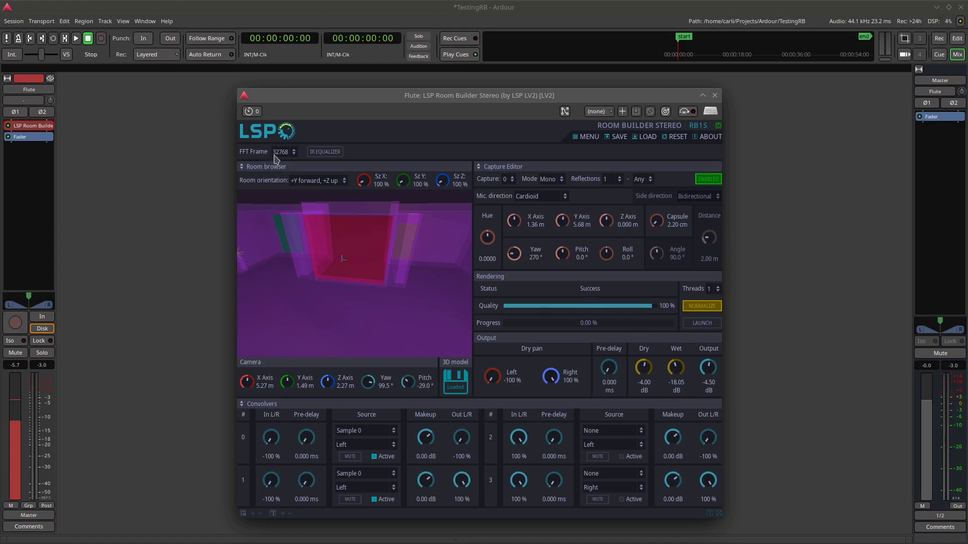
click(264, 168)
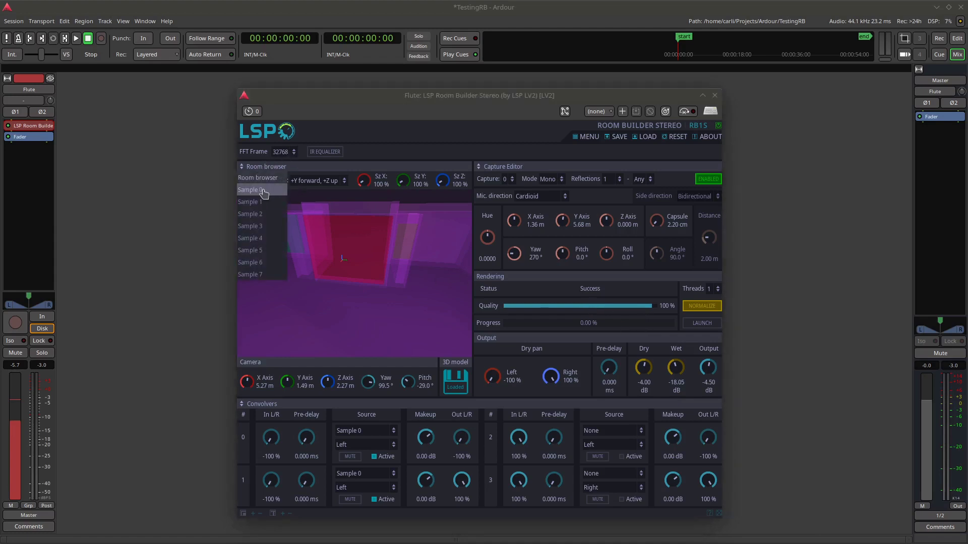
click(262, 190)
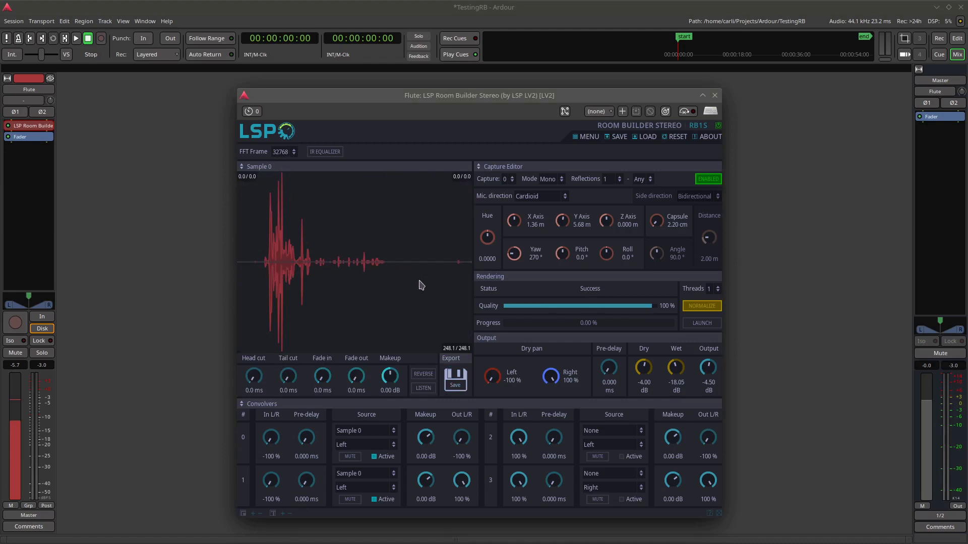
click(423, 389)
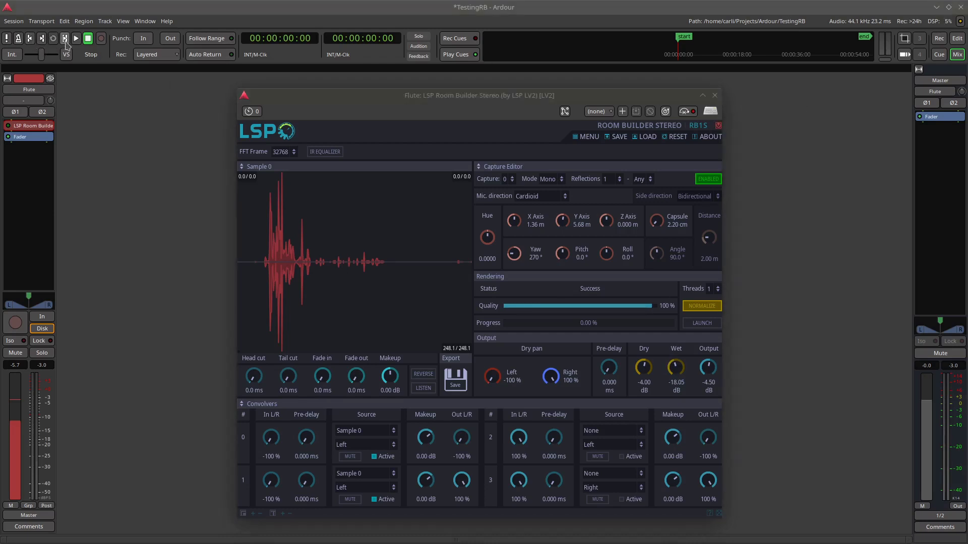
Step: Play the flute track with the plugin bypassed, re-enable the plugin during playback to compare the sound, and stop playback
click(76, 38)
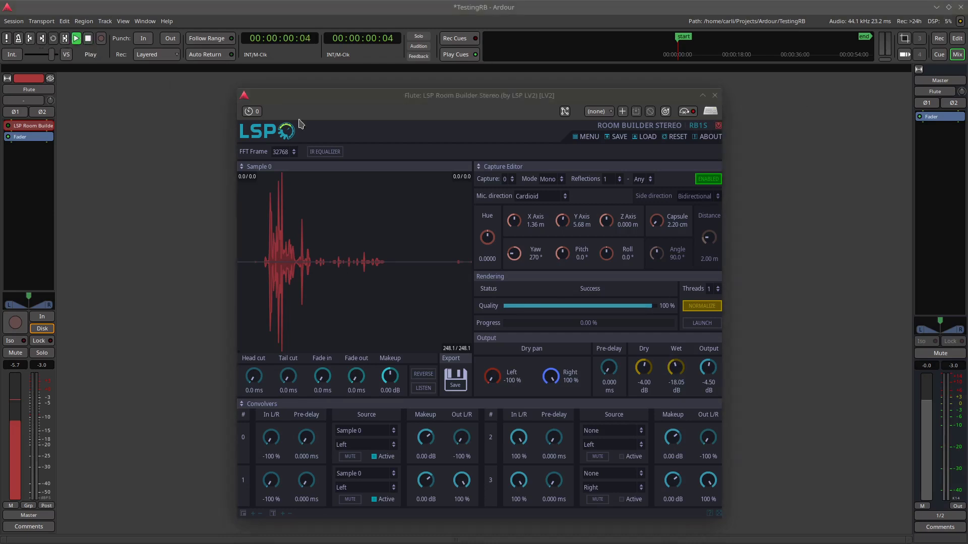
click(719, 126)
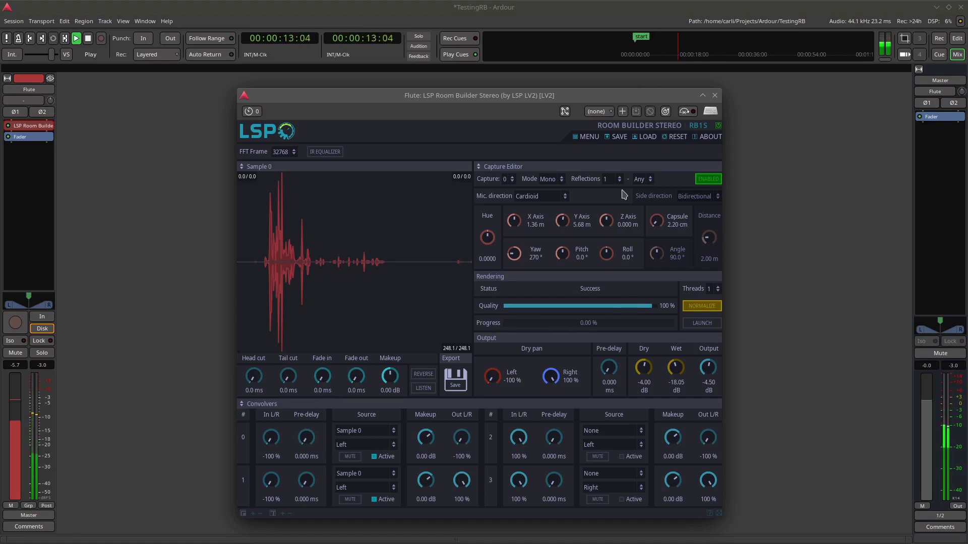
click(88, 40)
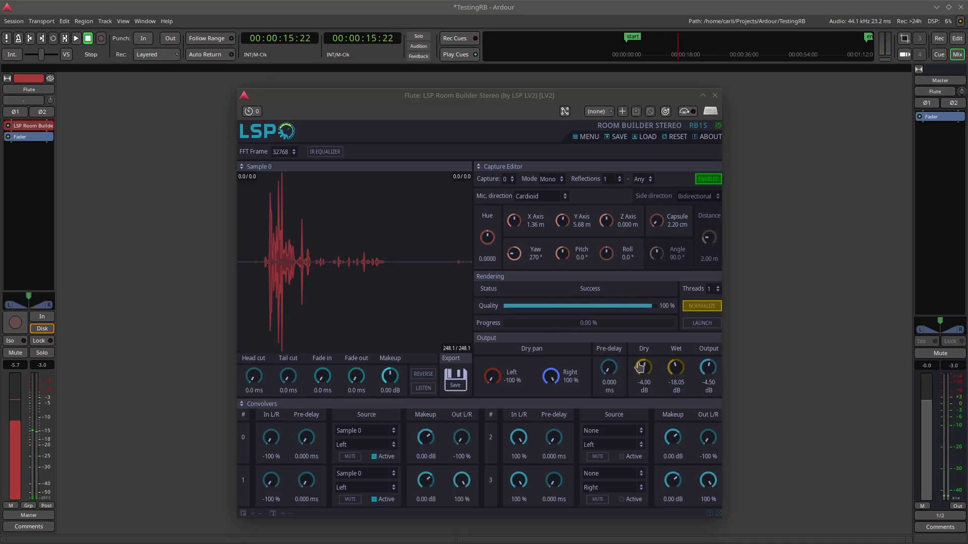
Step: Return to the room browser and load MediumRoom.obj as the 3D model
click(262, 167)
click(262, 179)
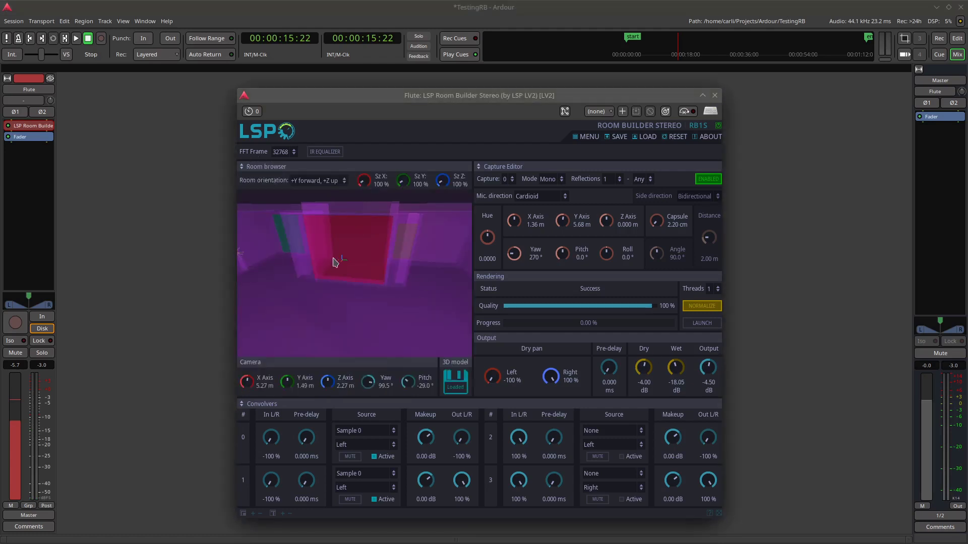
click(454, 378)
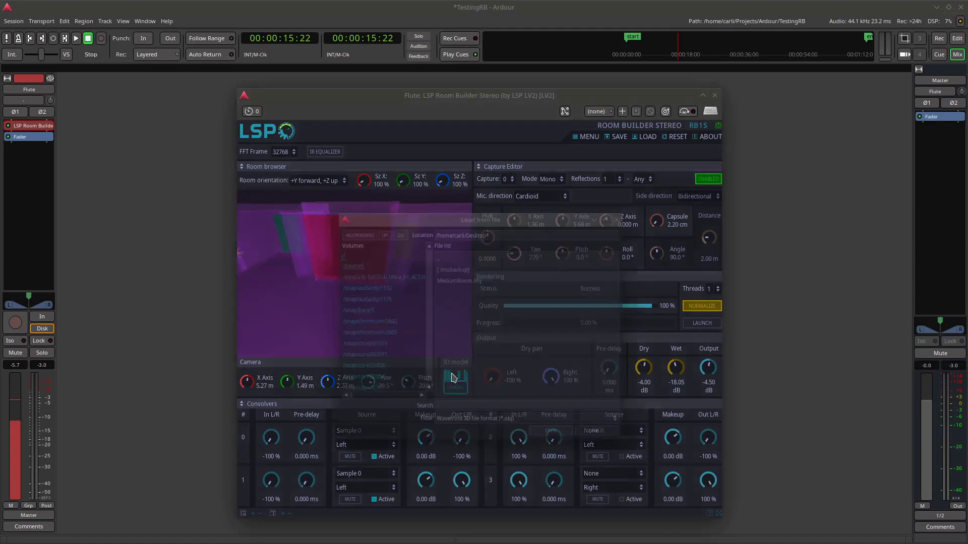
click(457, 277)
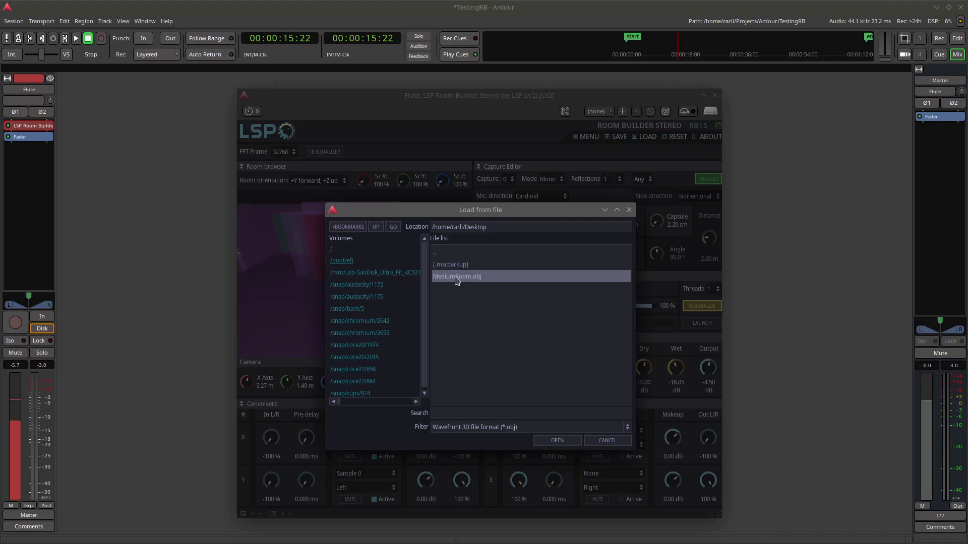
click(557, 441)
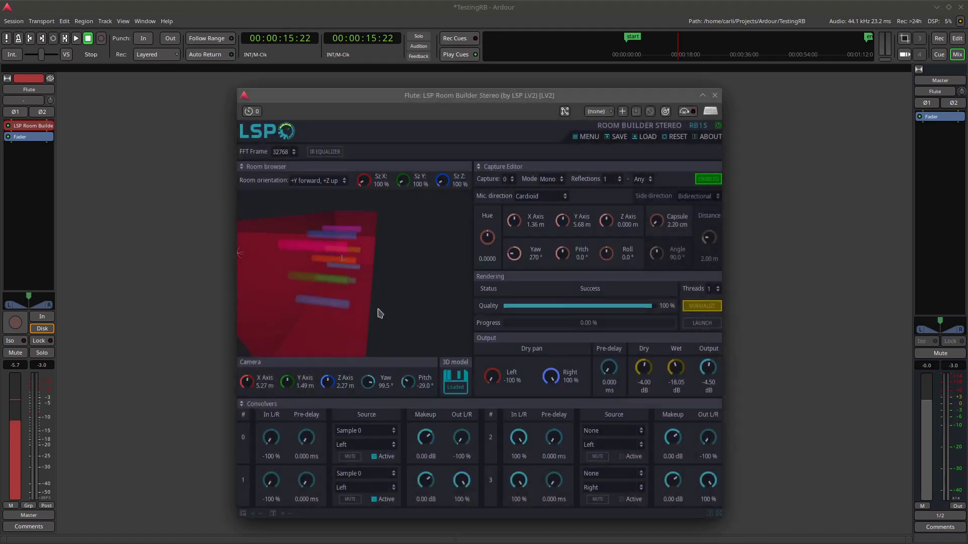
Step: Set the loaded room's orientation to +X forward, +Y up so its columns stand upright
mouse_move(338, 273)
mouse_down()
mouse_move(371, 289)
mouse_move(290, 281)
mouse_move(364, 292)
mouse_move(338, 283)
mouse_up()
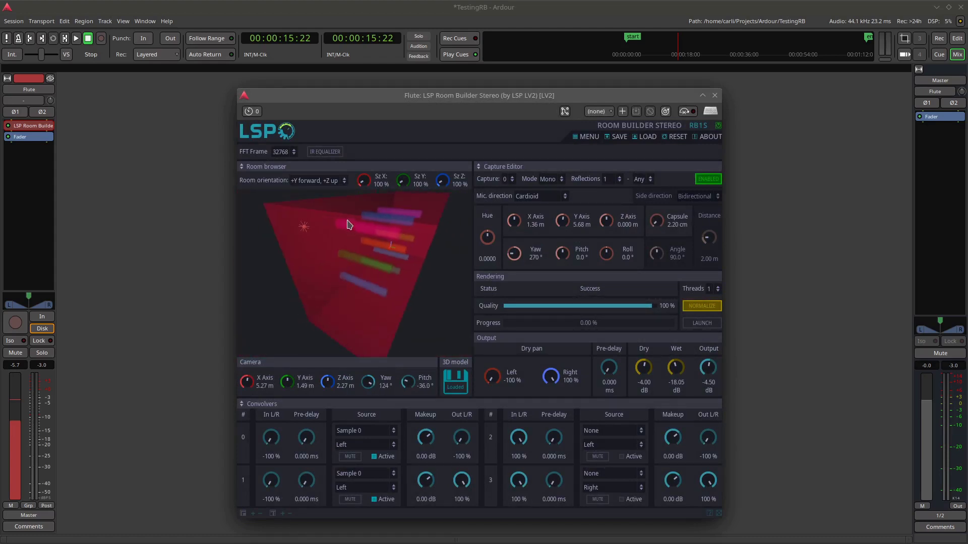
click(328, 181)
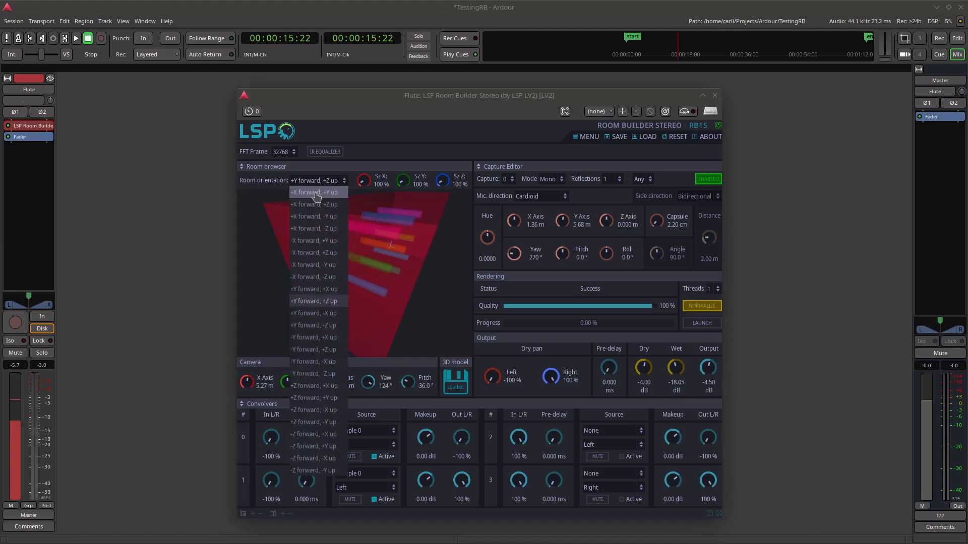
click(315, 193)
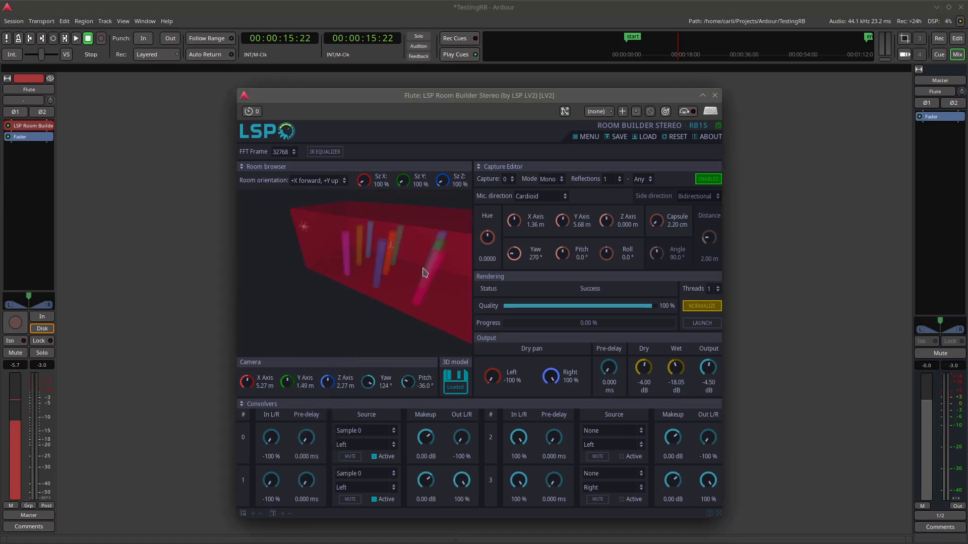
drag(419, 266, 442, 262)
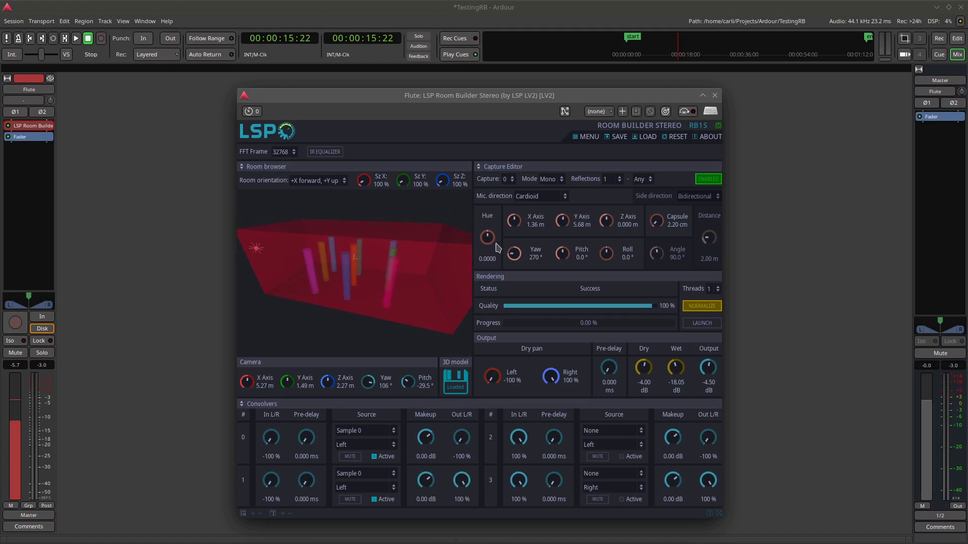
Step: Switch to the Object Editor and set the room's overall X size to 112 %
click(504, 168)
click(494, 203)
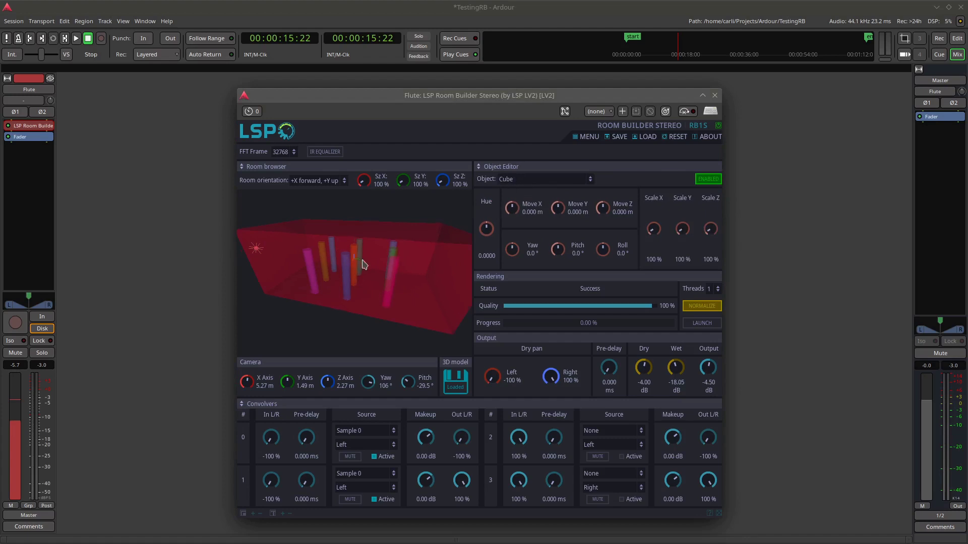
drag(362, 261, 358, 257)
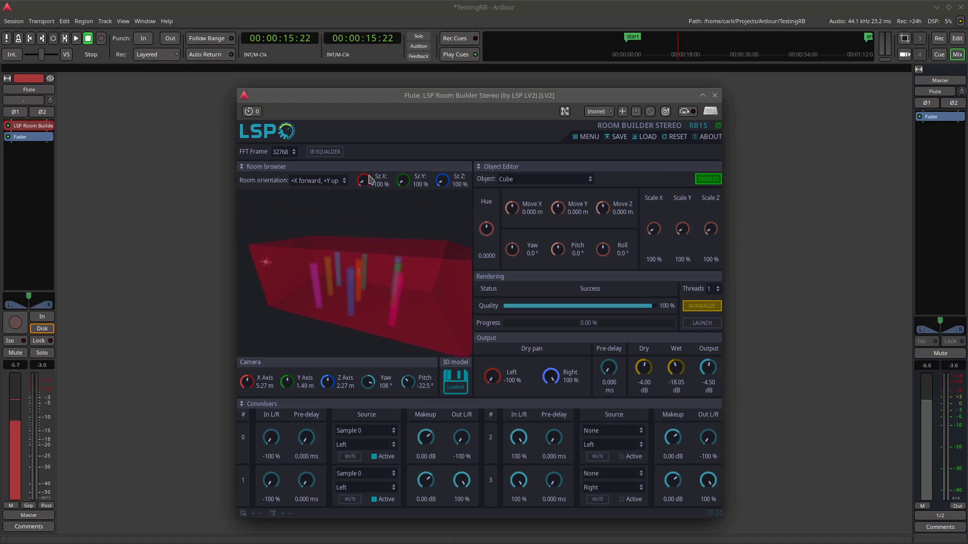
drag(364, 182, 367, 173)
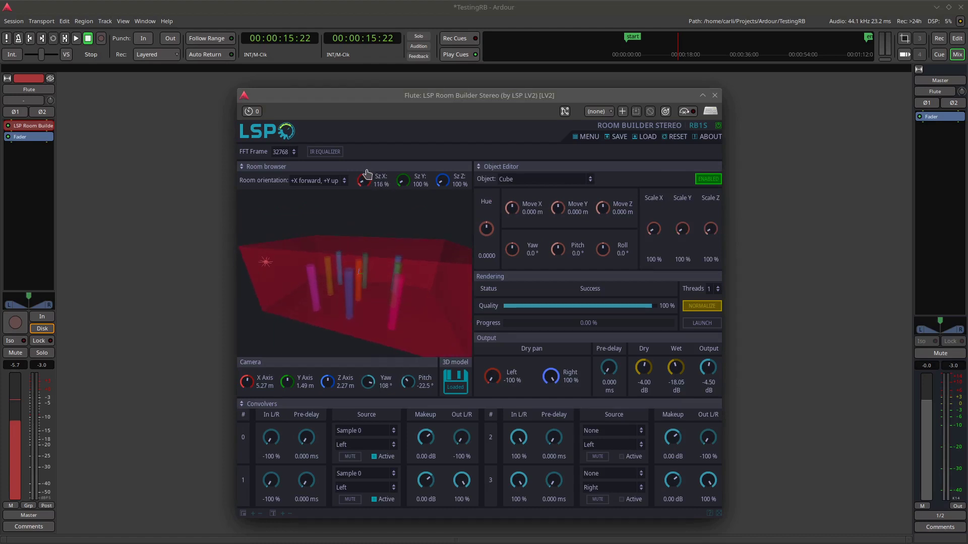
mouse_move(368, 174)
mouse_down()
mouse_move(369, 158)
mouse_move(372, 176)
mouse_up()
drag(393, 292, 430, 296)
drag(341, 281, 367, 287)
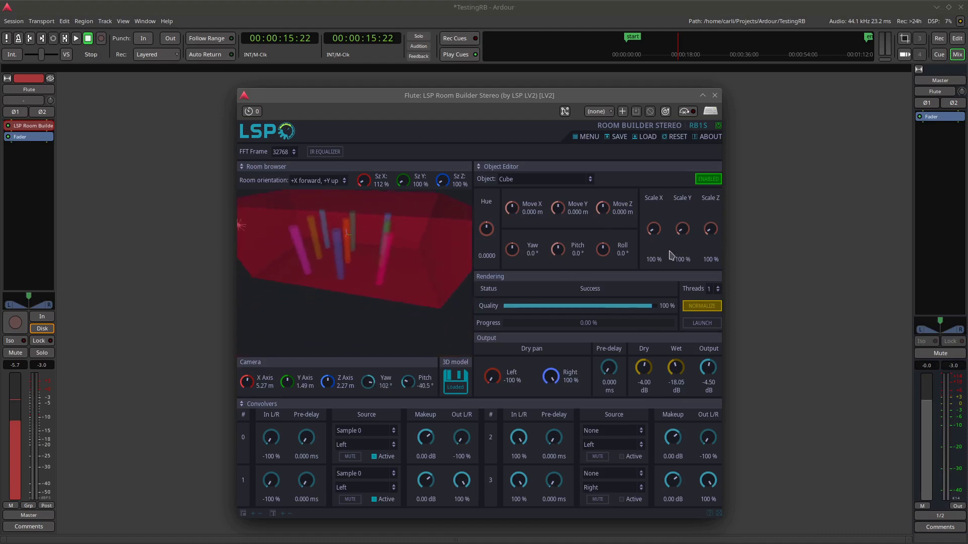
drag(362, 281, 347, 269)
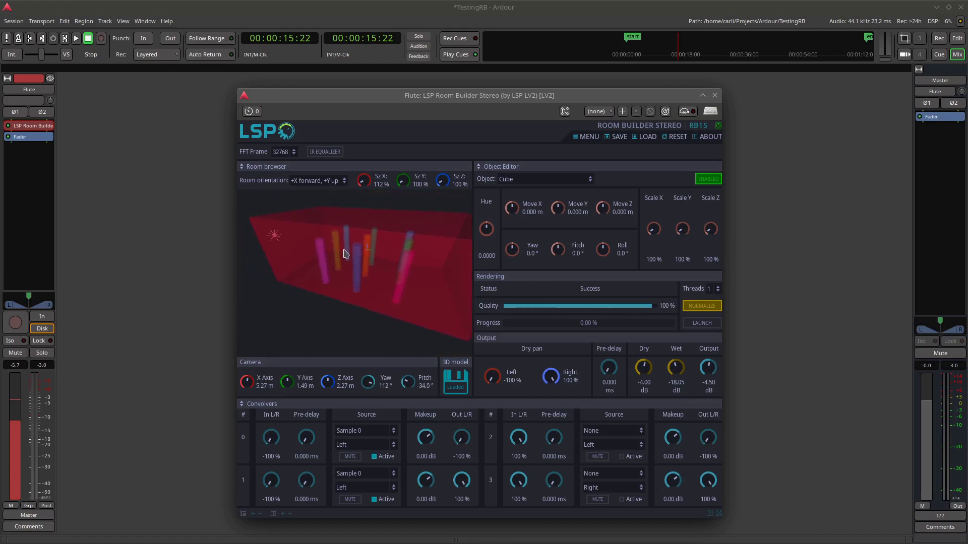
Step: Switch to the Capture Editor and position capture 0 at 0.600 m on the X axis and 3.56 m on the Y axis
click(480, 166)
click(490, 192)
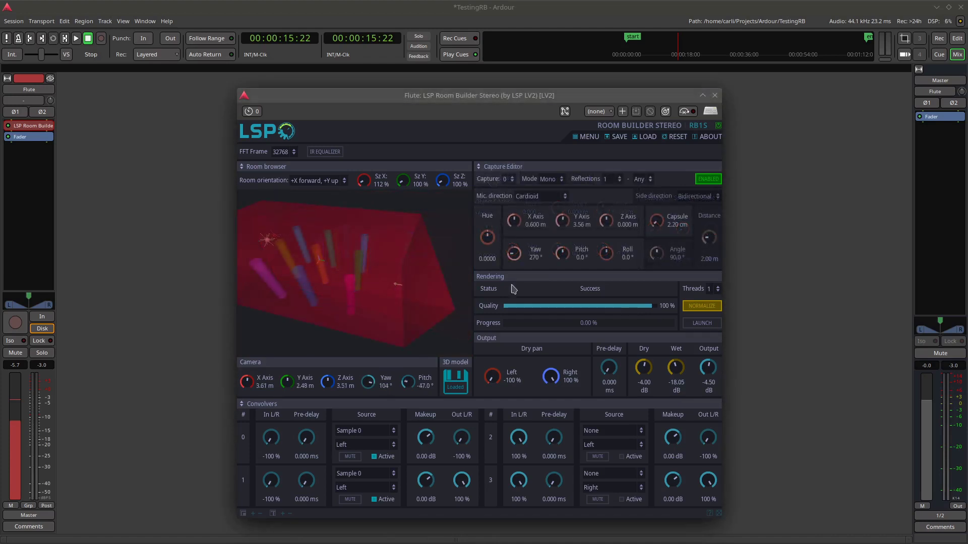
drag(361, 297, 355, 255)
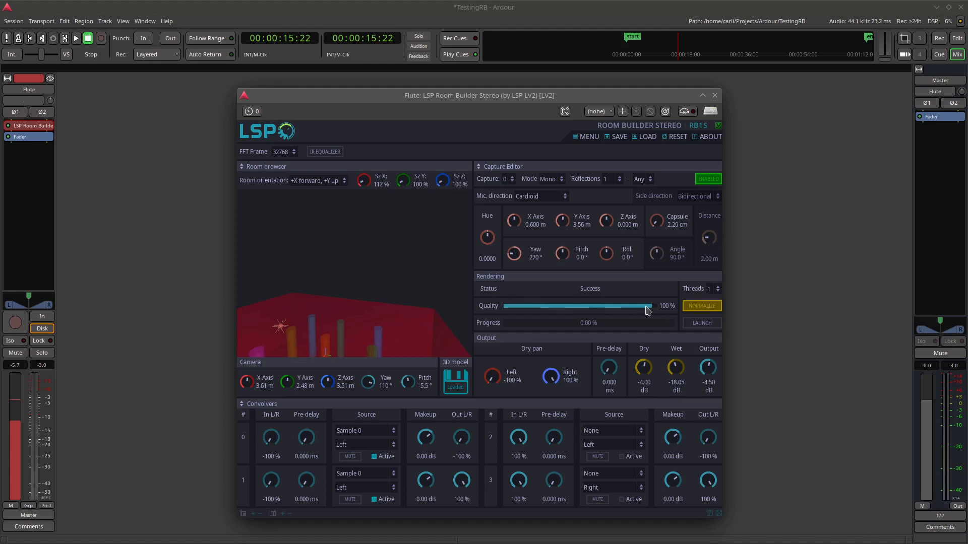
Step: Set the rendering quality to 10.6 % and launch the render
drag(650, 306, 527, 313)
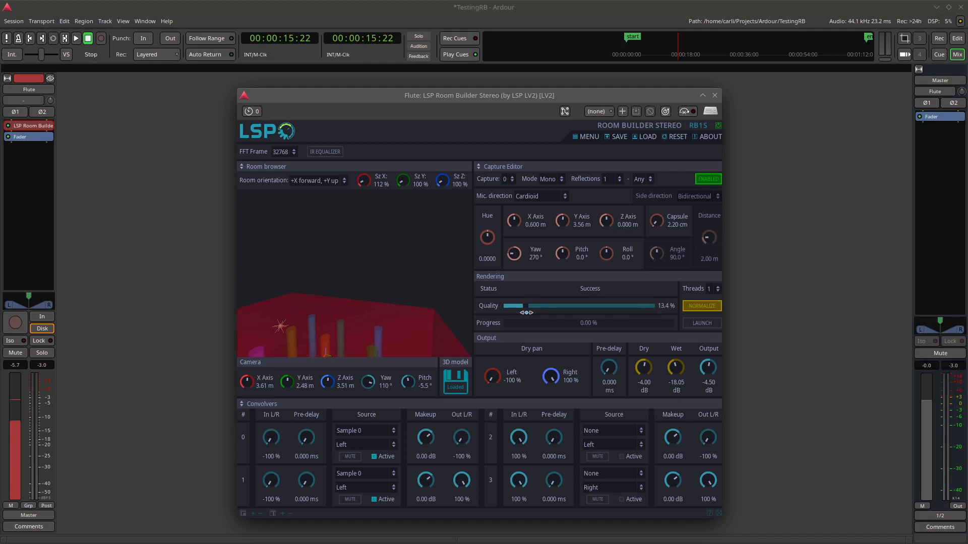
drag(526, 312, 522, 314)
click(707, 324)
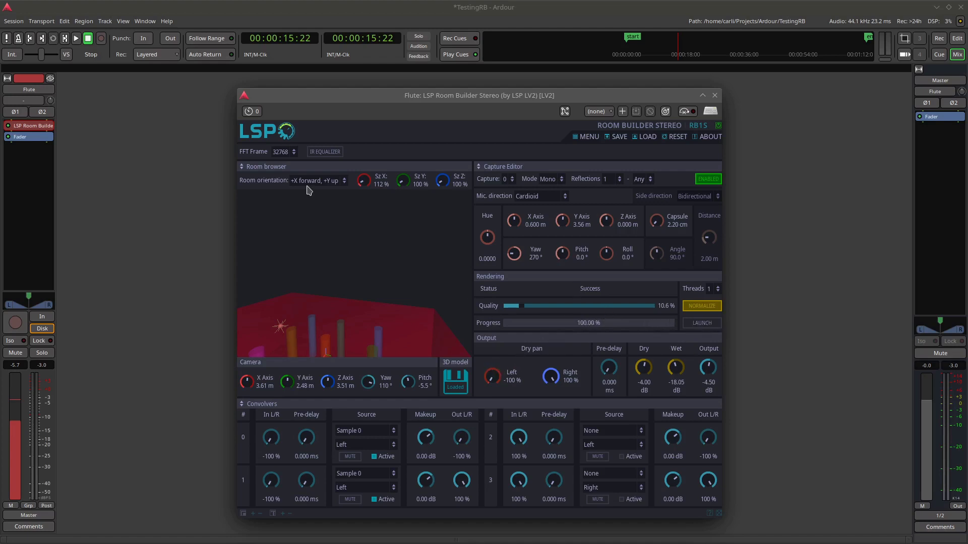
Step: Examine the newly rendered Sample 0 impulse response, switching back to the room browser once before displaying the sample again
click(255, 166)
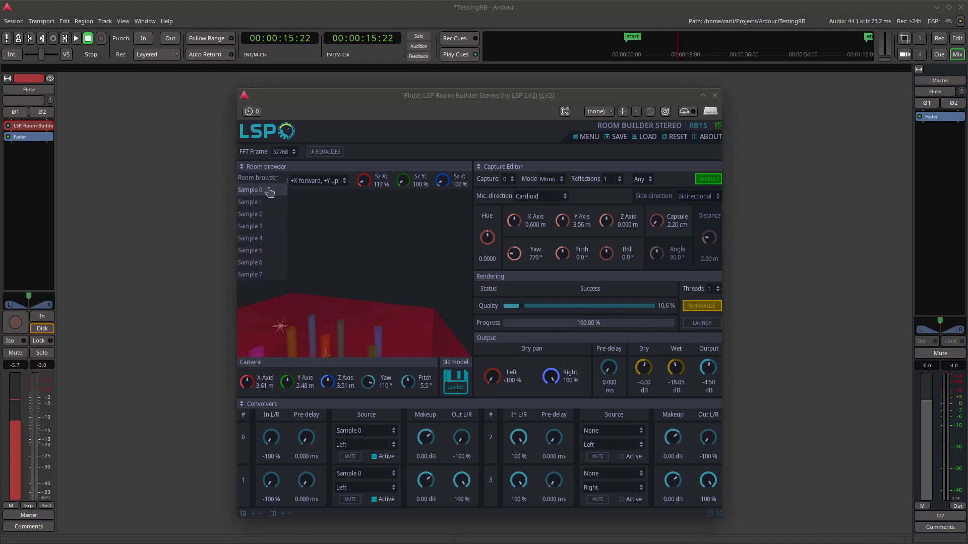
click(268, 187)
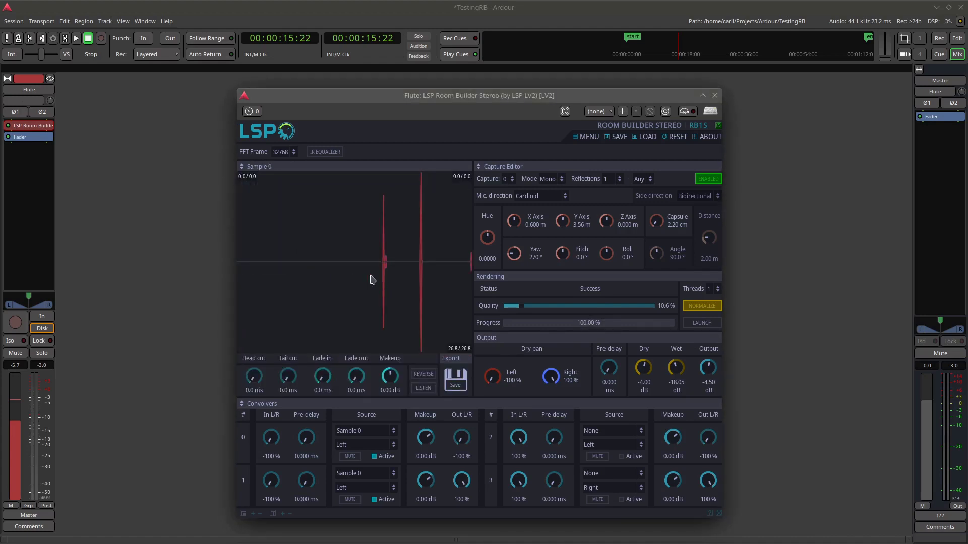
click(248, 167)
click(258, 178)
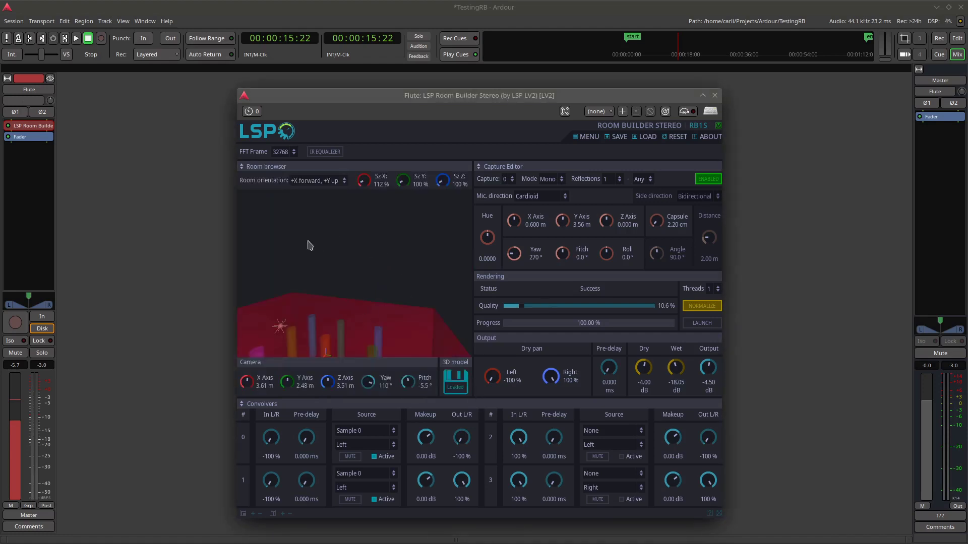
click(255, 169)
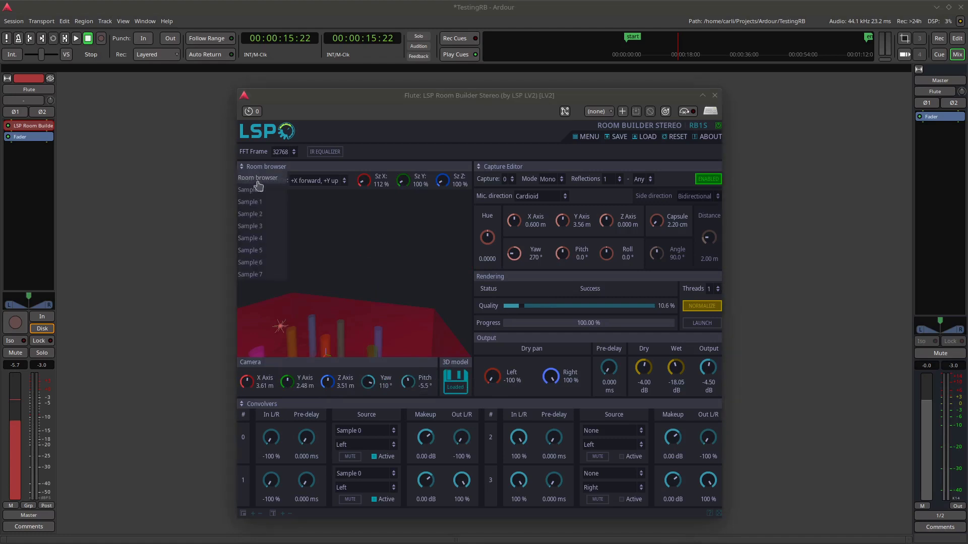
click(259, 189)
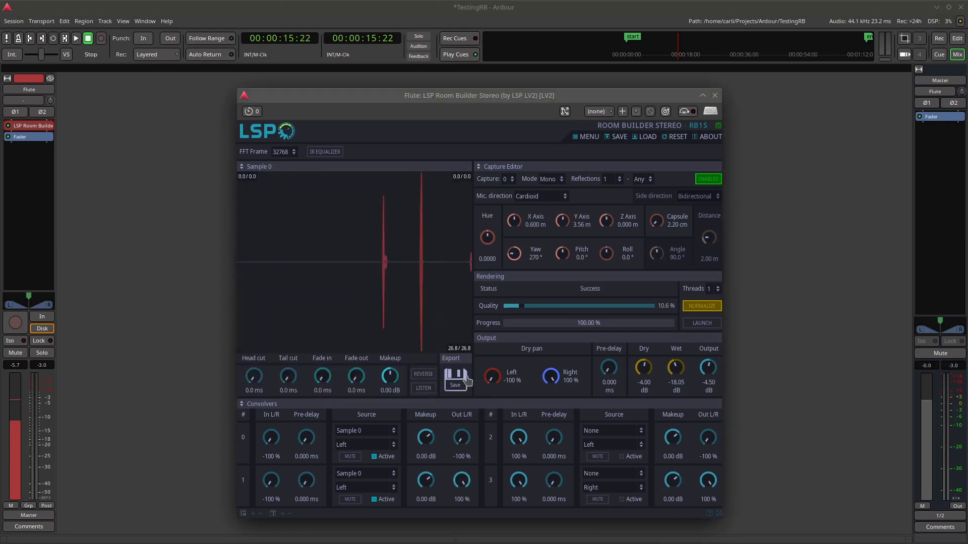